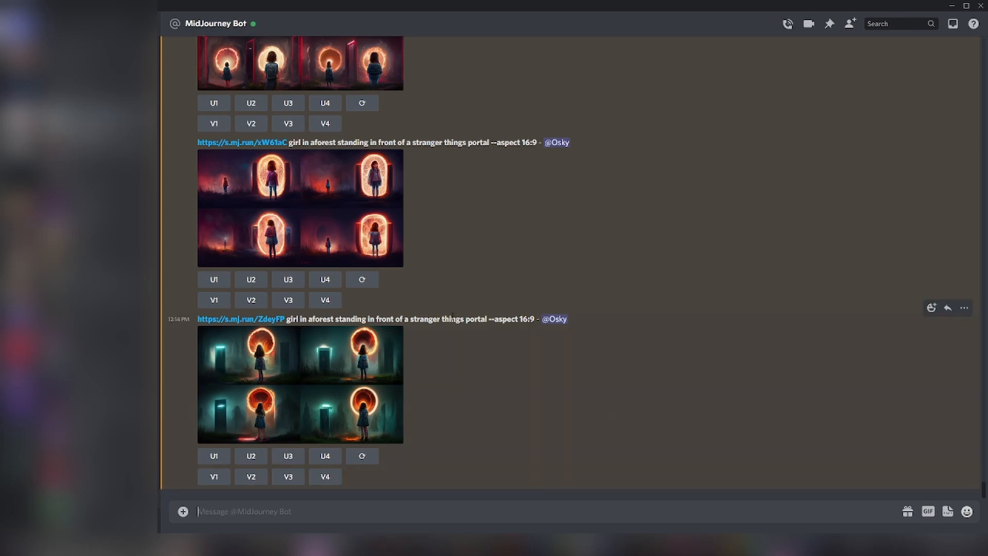
Generate an image grid with the imagine command and the prompt "man on an alien planet looking over the horizon".
scroll(452, 322, up, 3)
scroll(281, 169, up, 6)
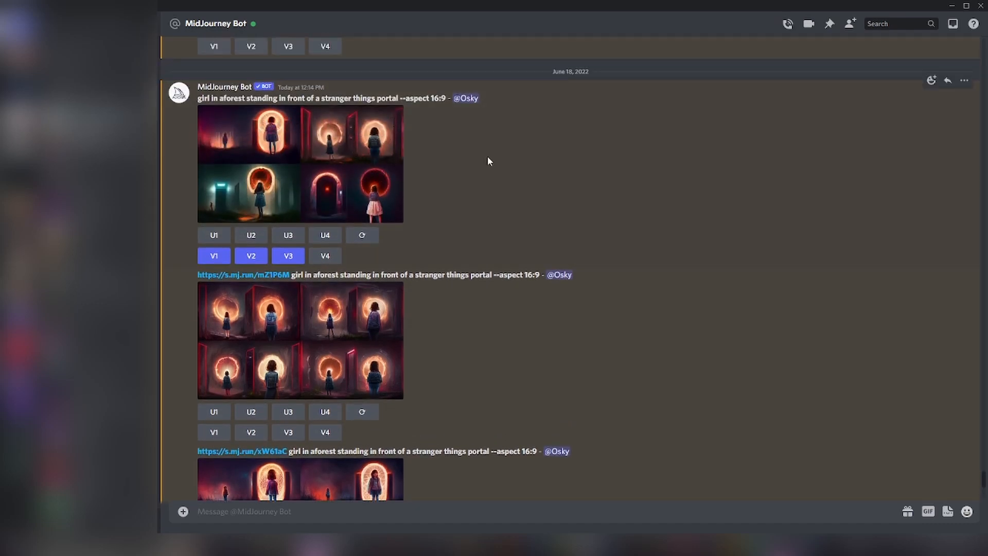
scroll(487, 157, down, 9)
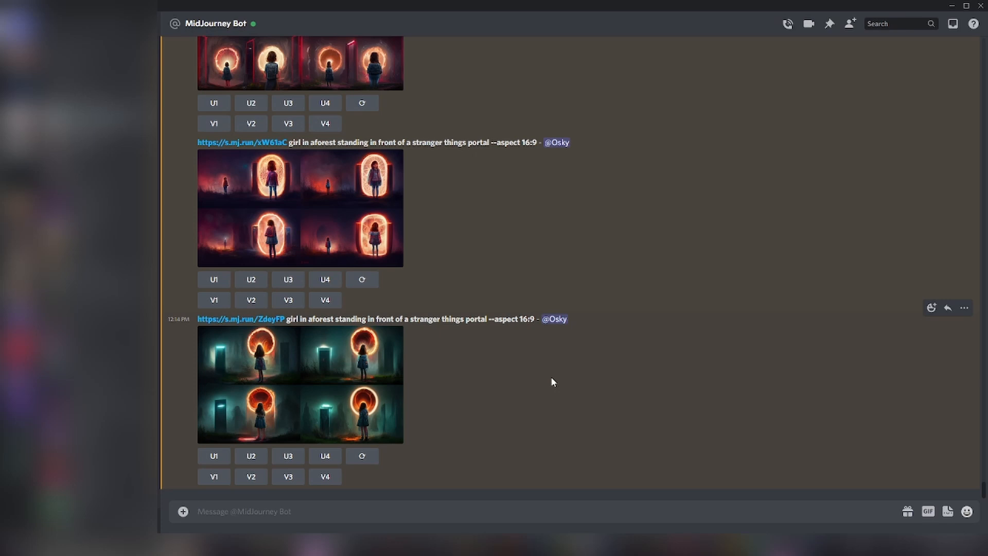
text(/imagin)
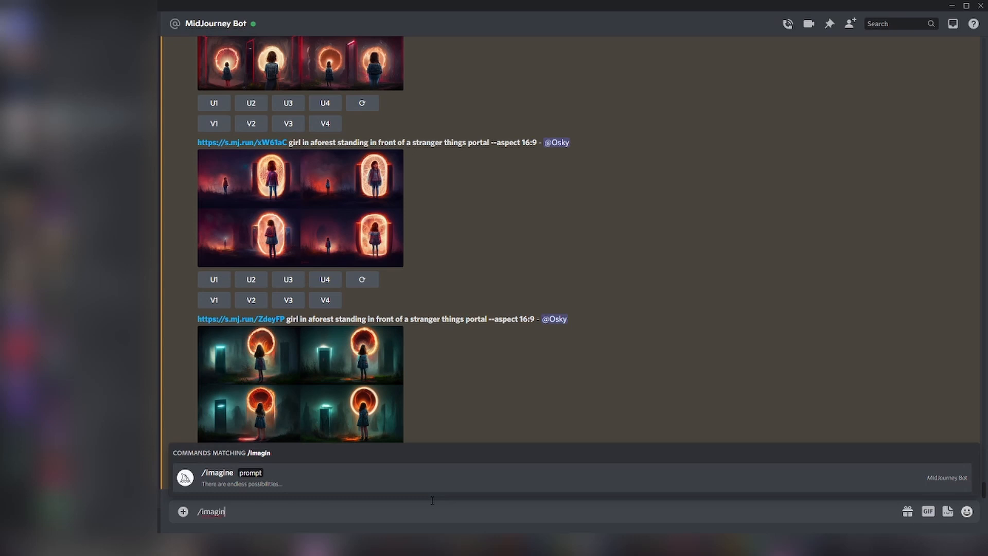
key(Tab)
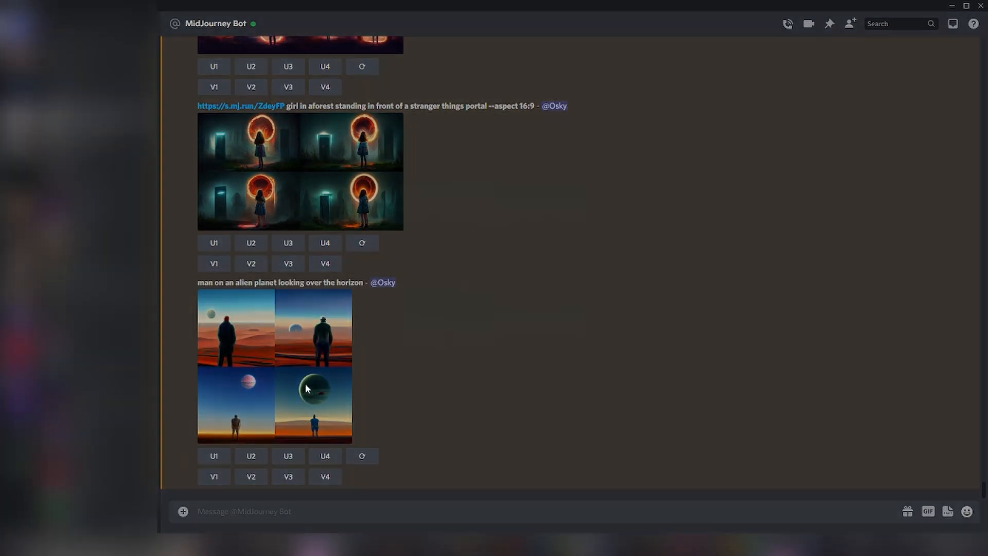
View the alien planet grid enlarged and create variations of its fourth image.
click(307, 389)
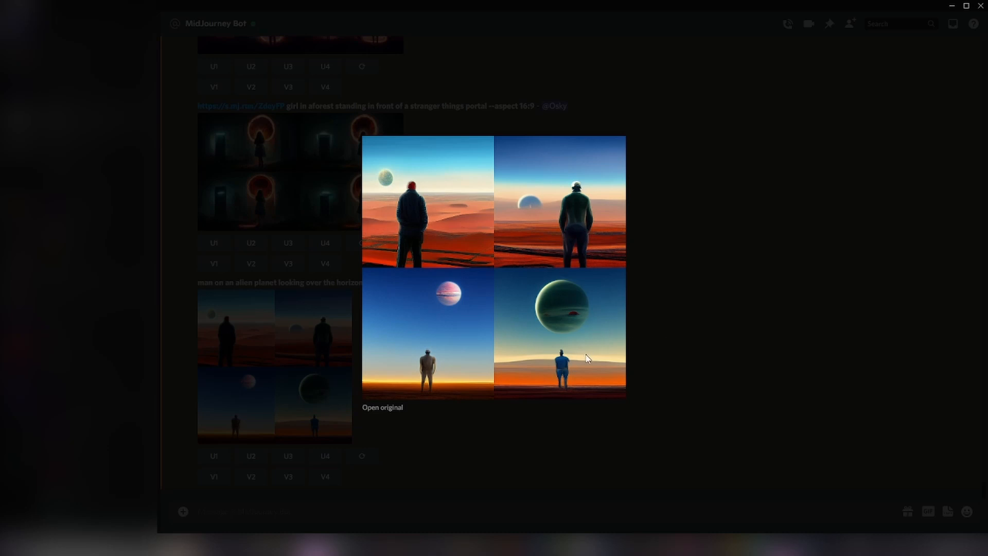
click(271, 356)
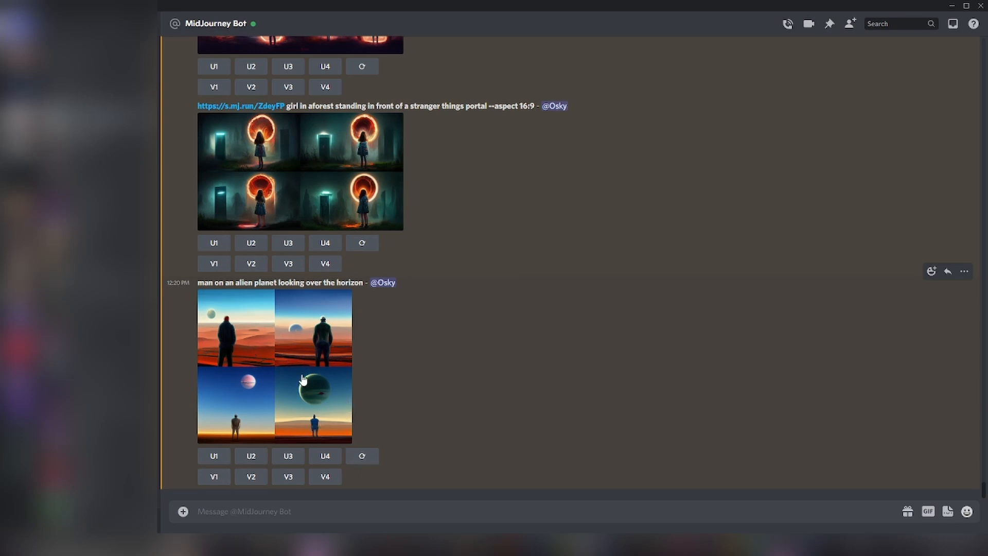
click(335, 477)
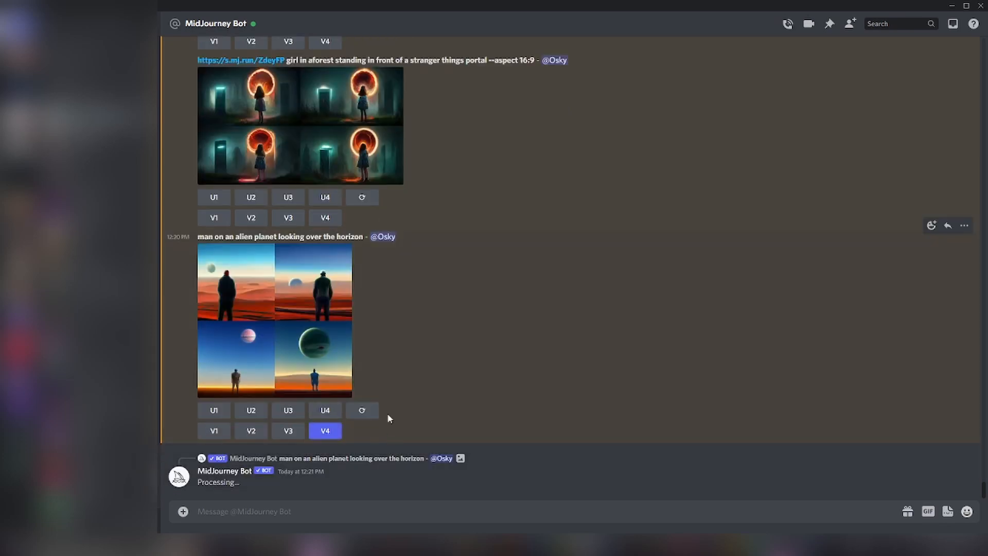
Compare the new variation grid with the original grid and create variations of the new grid's second image.
click(323, 355)
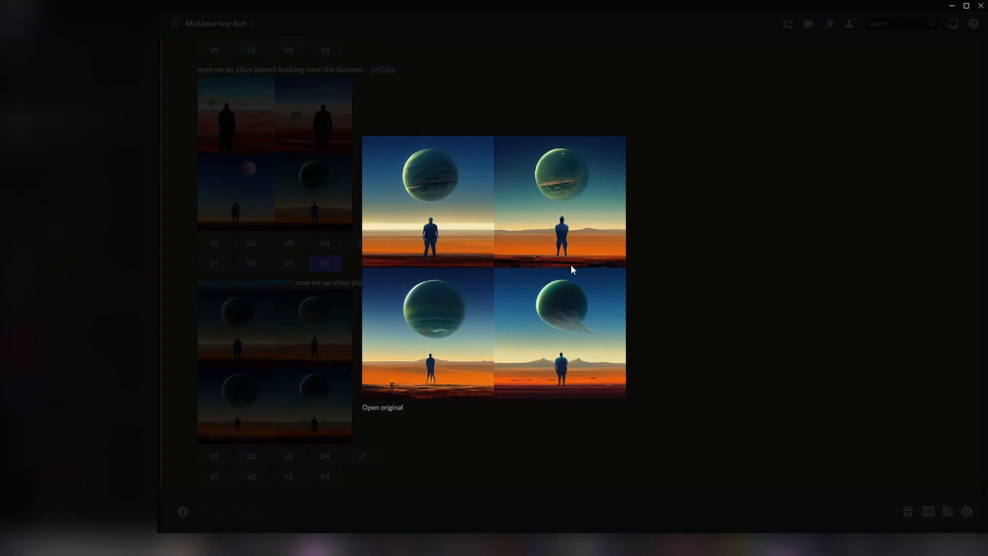
click(302, 366)
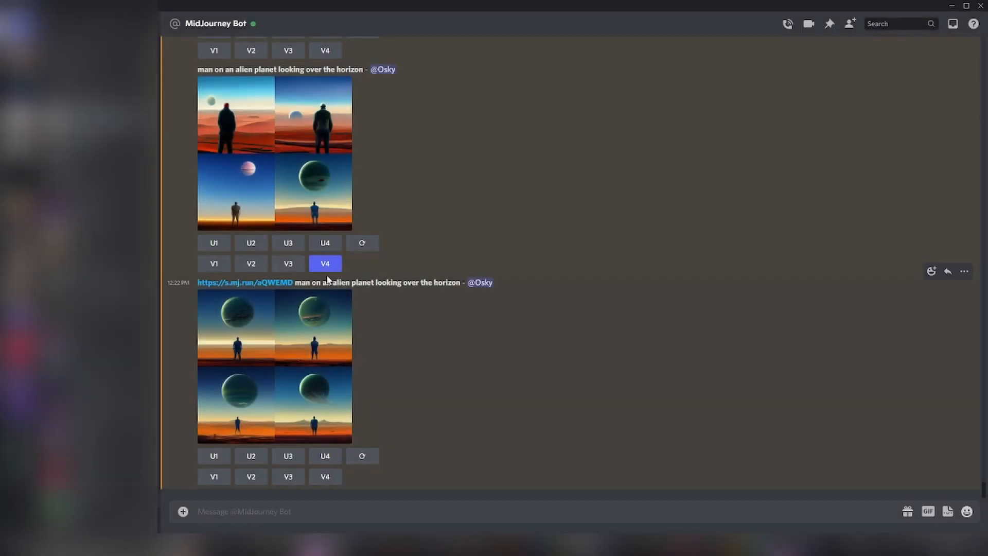
click(301, 218)
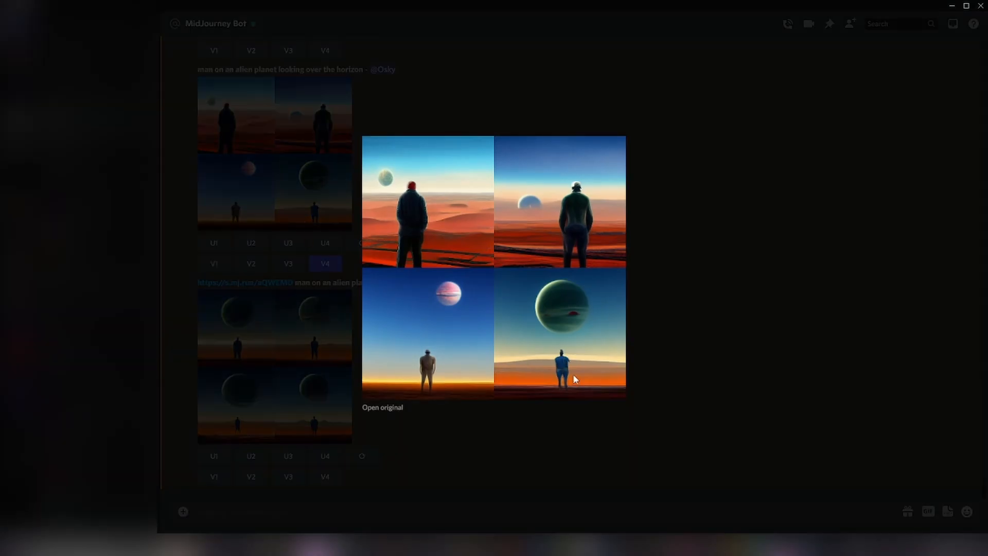
click(254, 316)
click(303, 355)
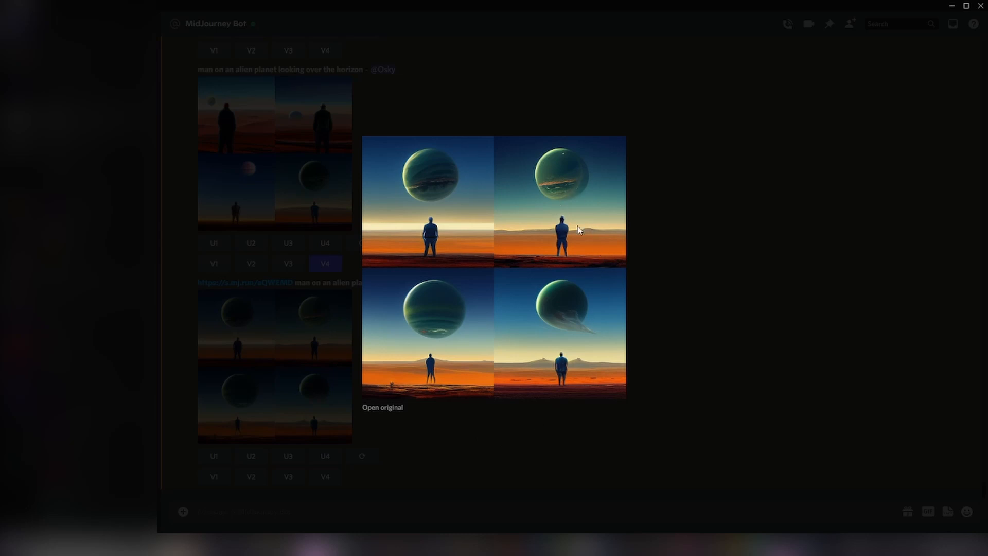
click(697, 199)
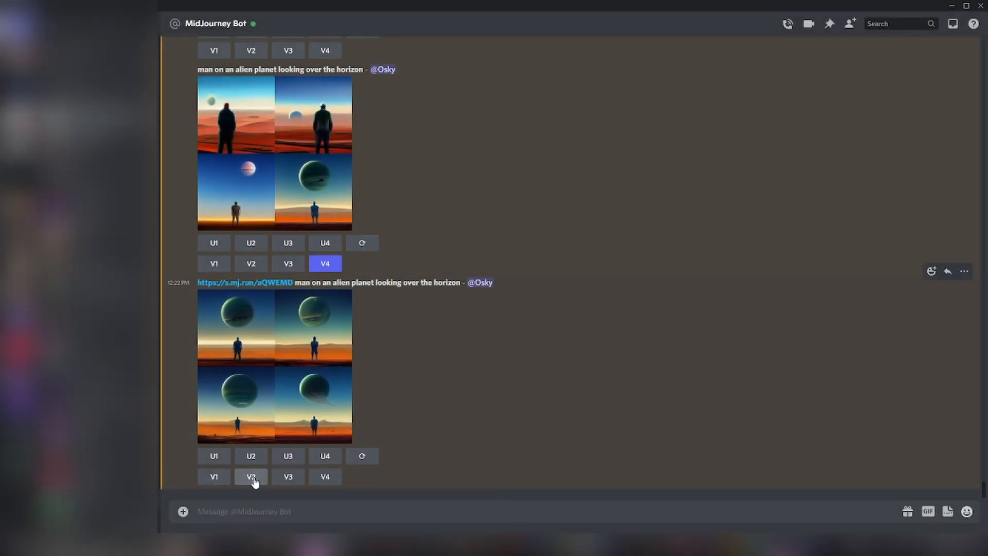
click(250, 478)
Upscale the first image of the newest green planet grid and view the upscaled result enlarged.
click(293, 360)
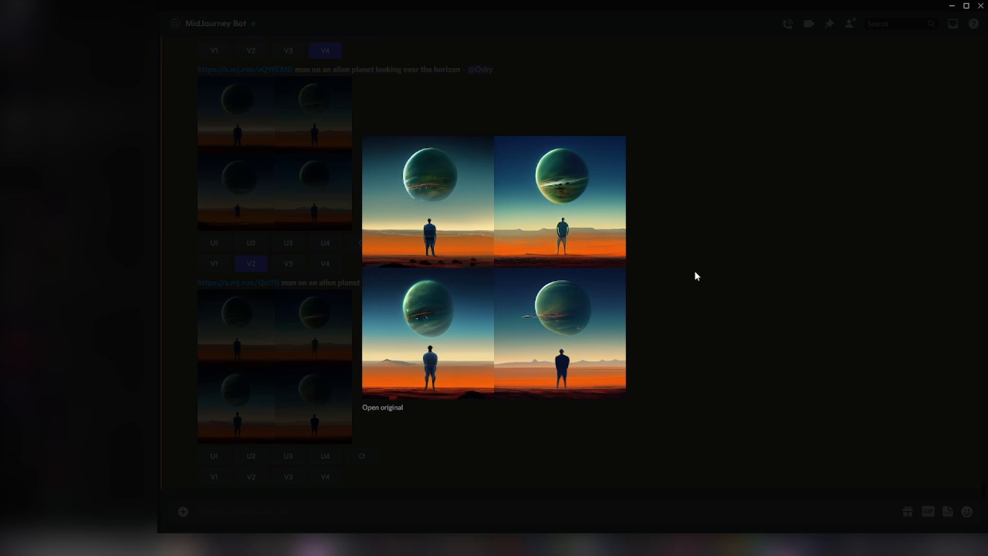
click(671, 314)
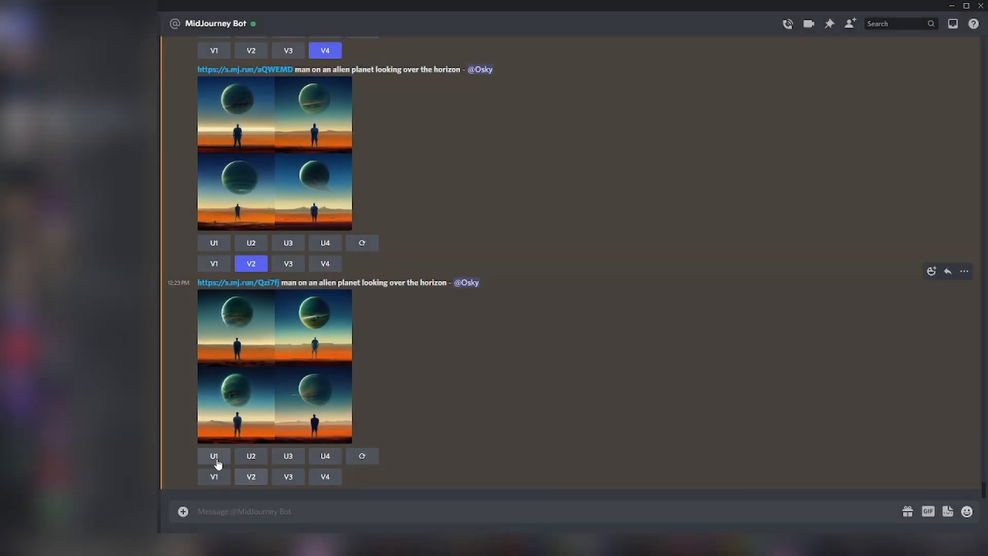
click(216, 458)
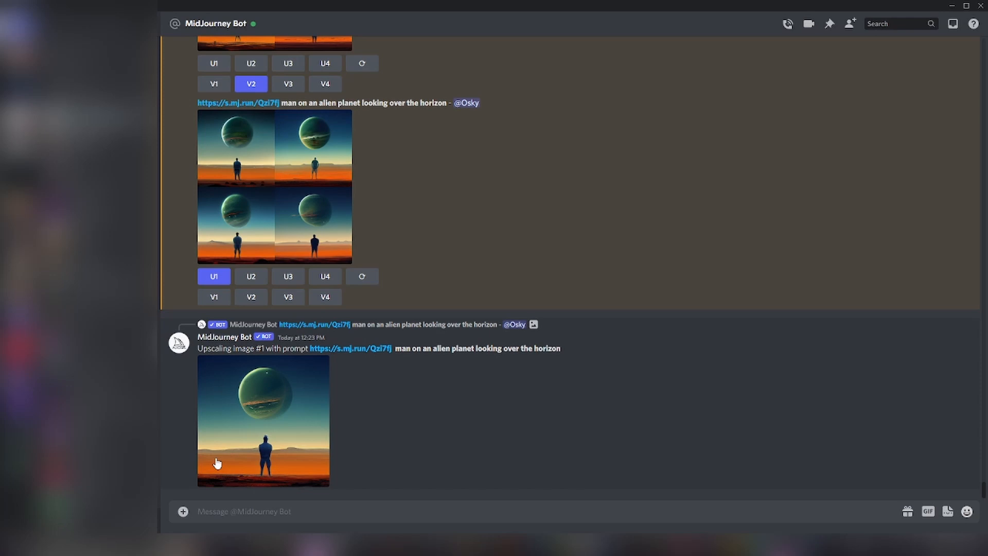
click(216, 463)
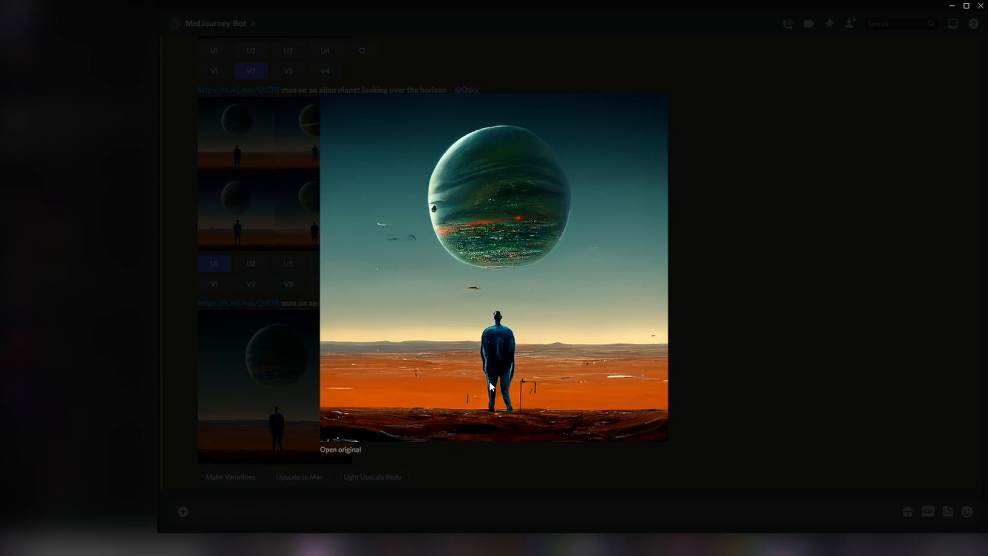
click(304, 372)
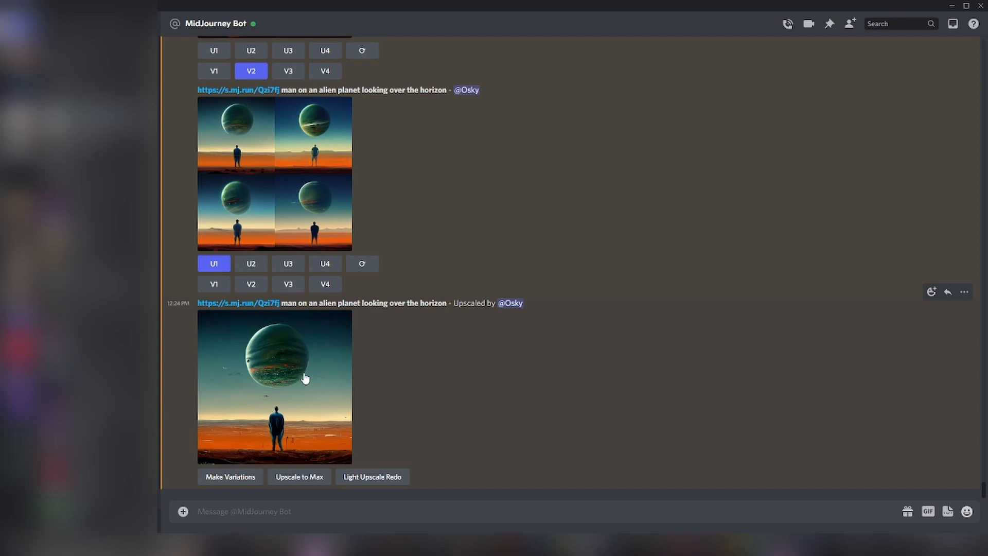
Submit the imagine prompt "man on an alien planet looking over the horizon, purple atmosphere, fog, mountians, nature, dusk,astronaut,--aspect 16:9".
click(335, 505)
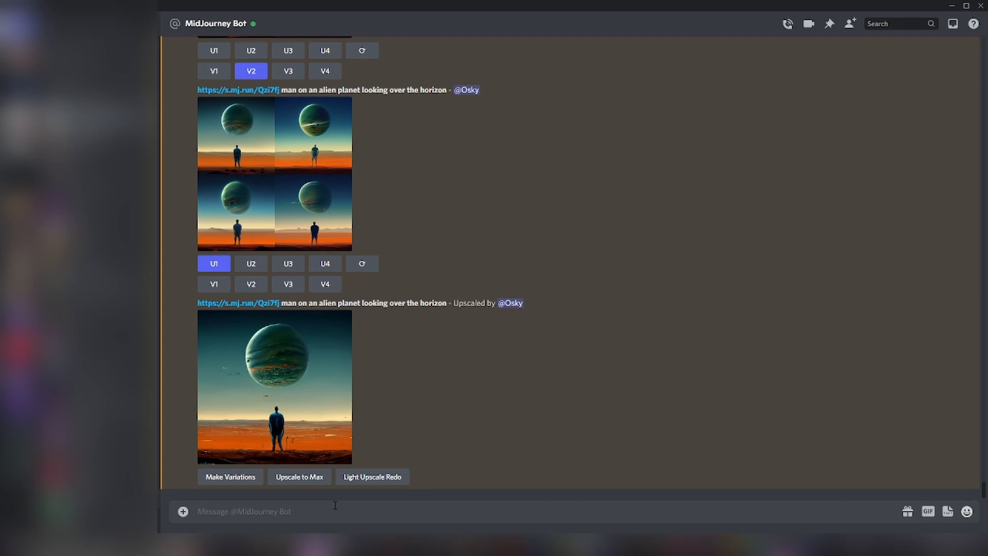
text(/imagine prompt)
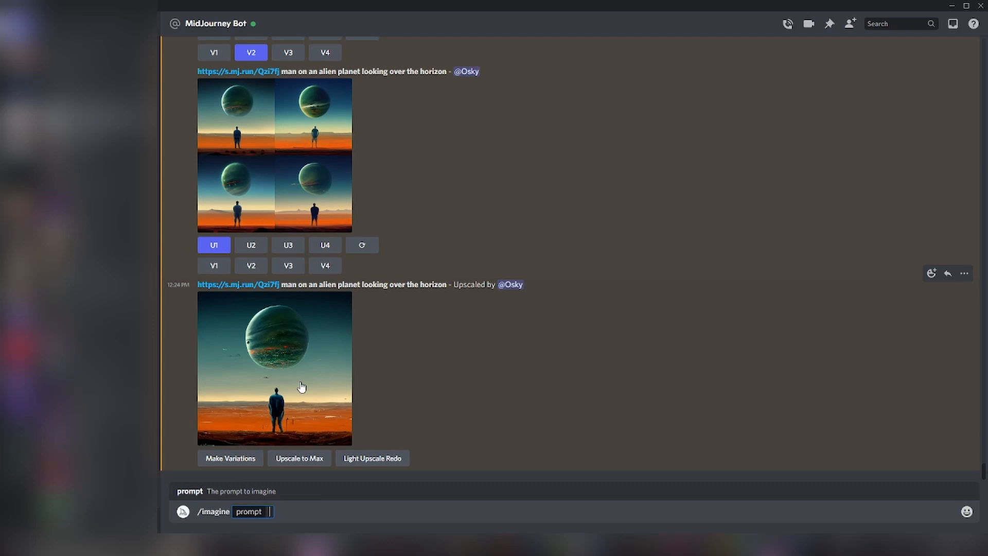
click(294, 390)
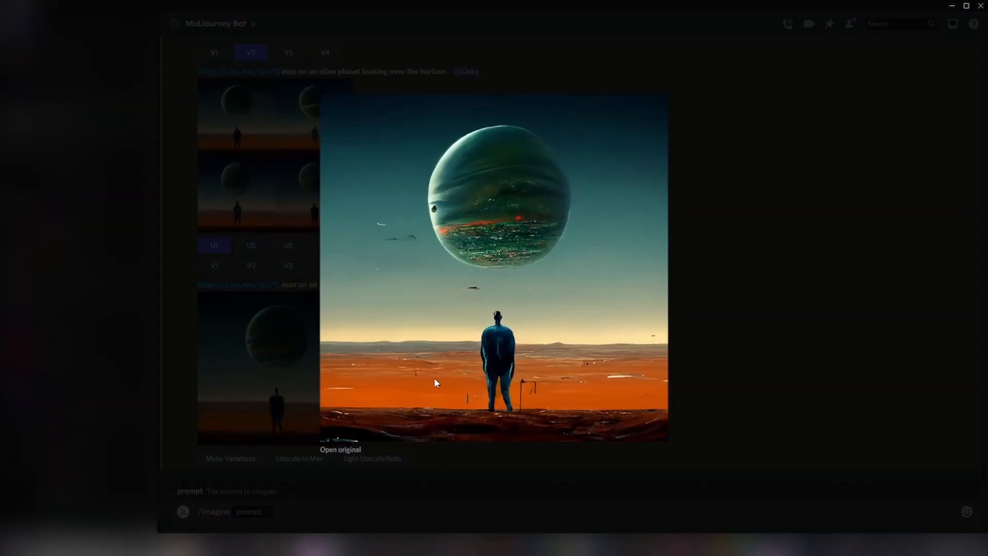
click(270, 373)
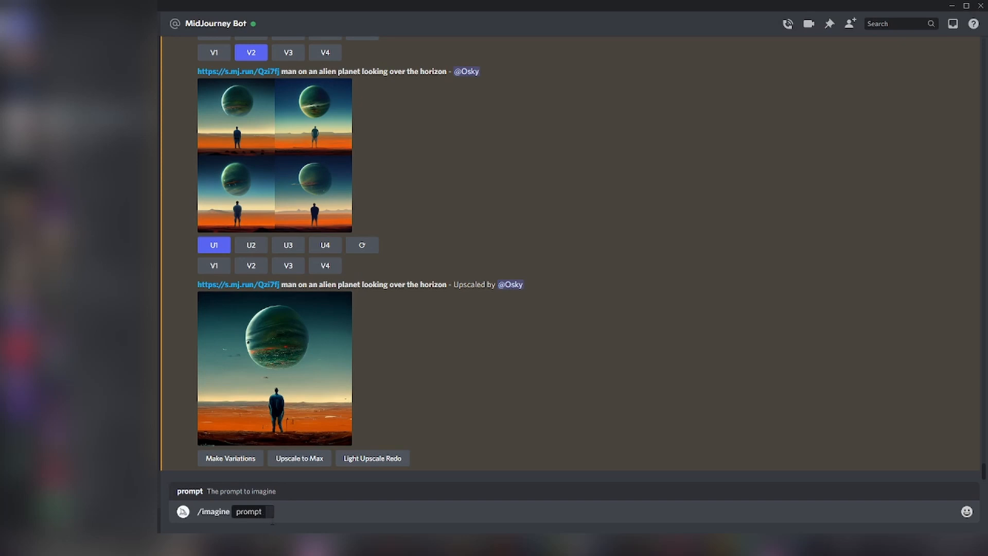
text(man on an alien planet looking over the horizon,)
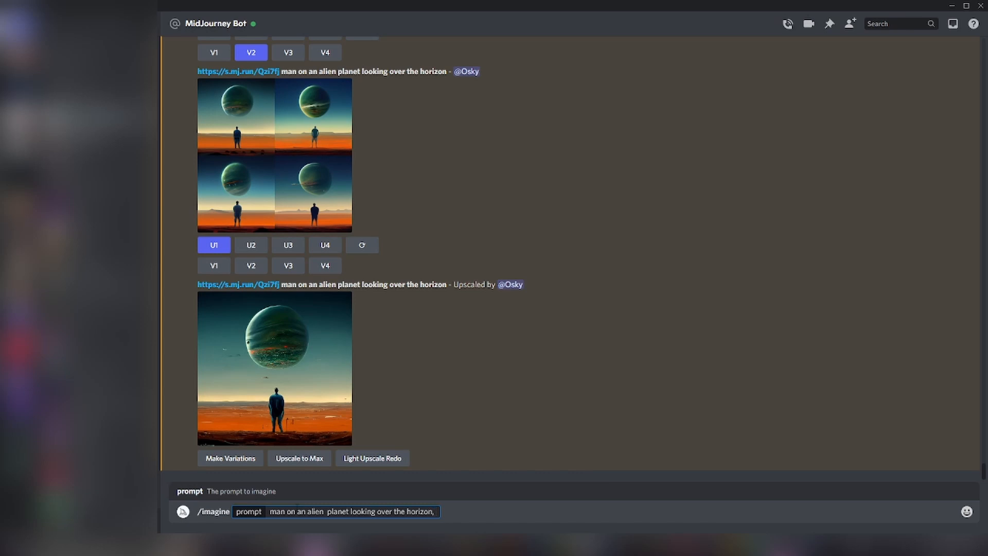
text(purple atmospher)
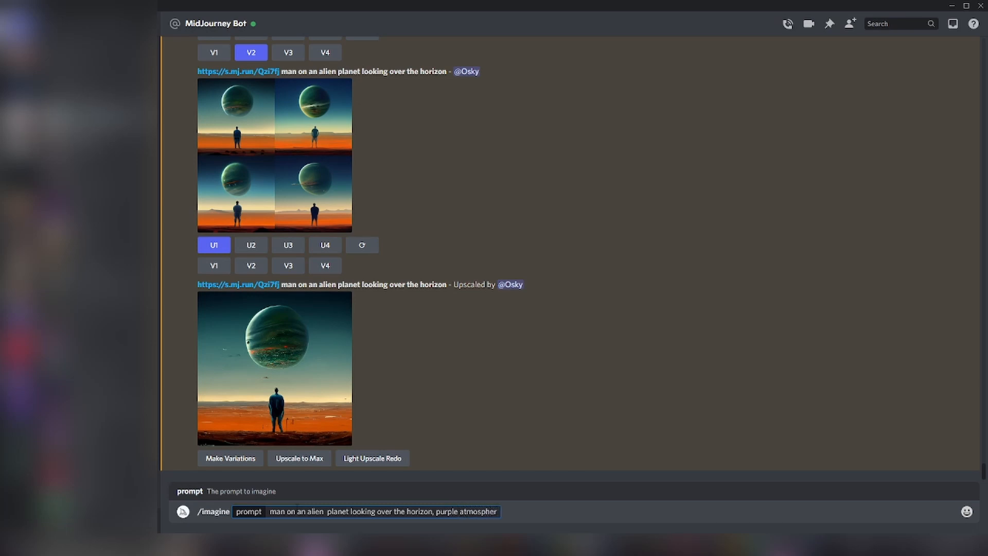
text(e, fog, mountians, na)
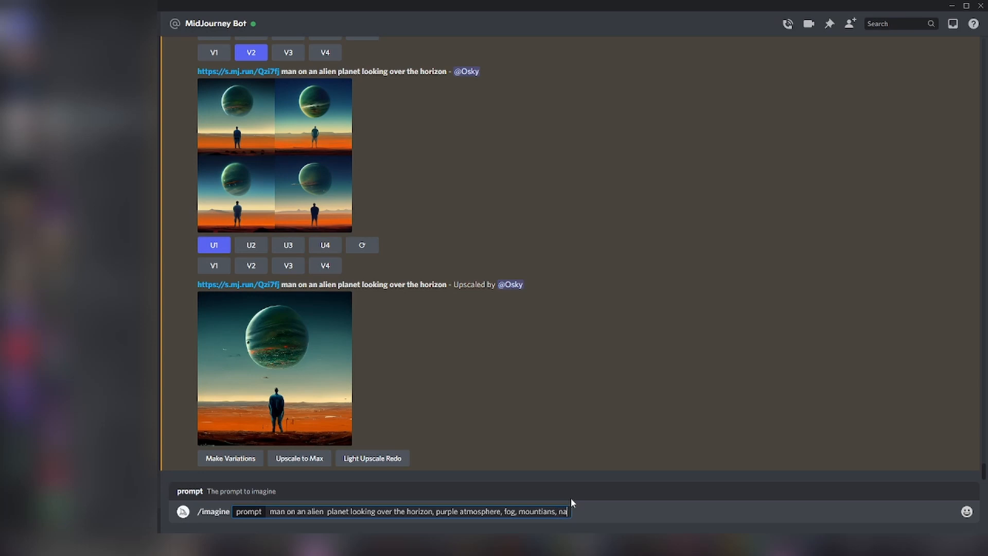
text(, dusk,astronaut,)
key(BackSpace)
text(--)
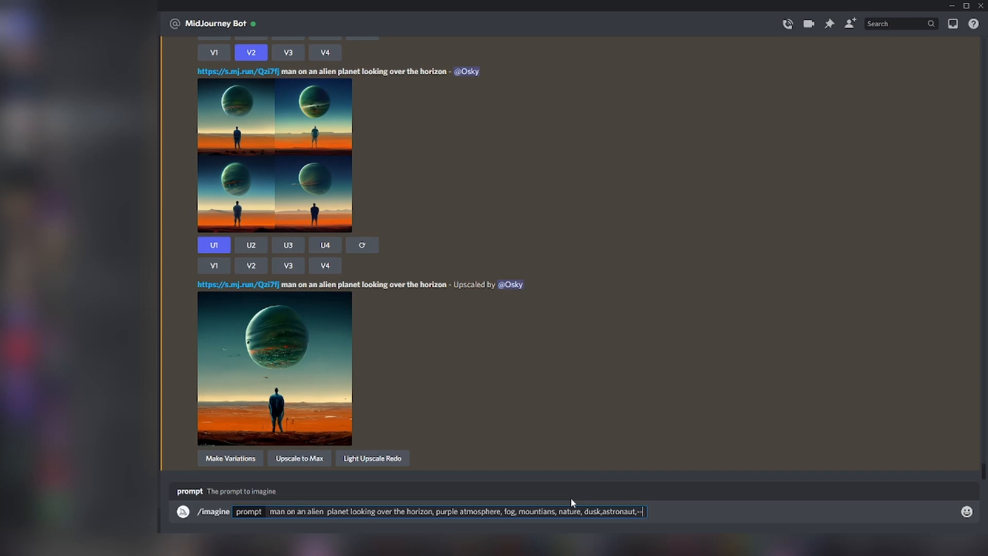
text(aspect)
text(16:9)
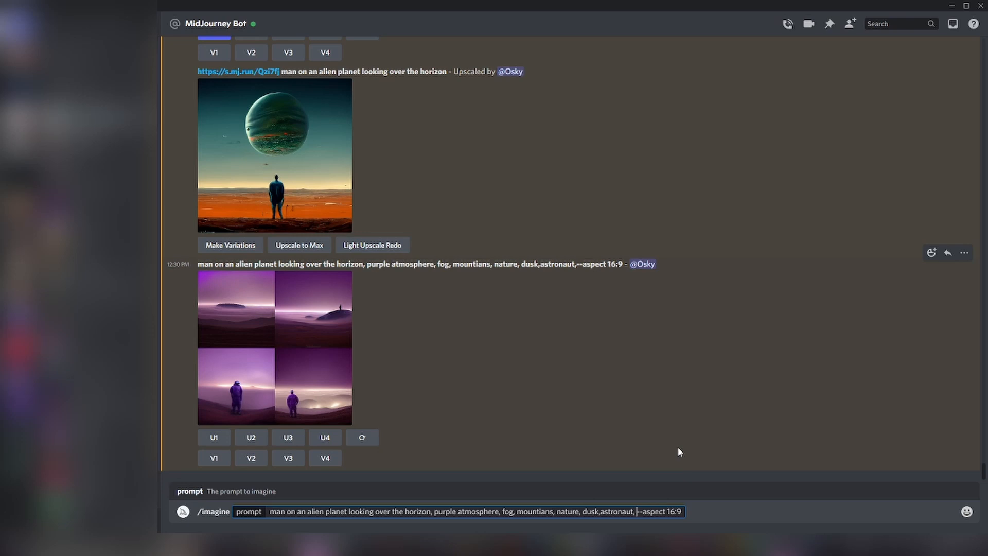
Resubmit the purple atmosphere prompt with a space before "--aspect 16:9" and view the earlier square purple grid enlarged.
key(Return)
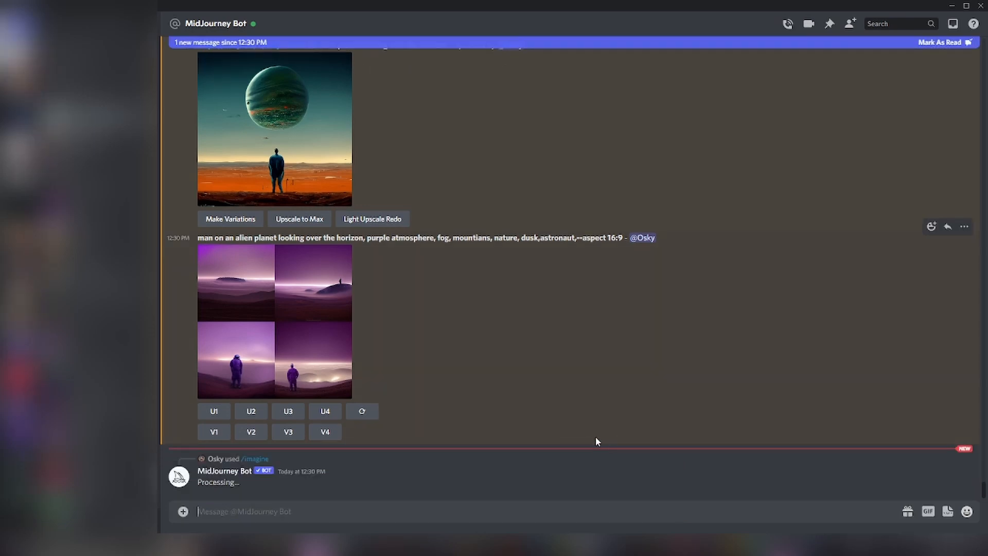
click(345, 330)
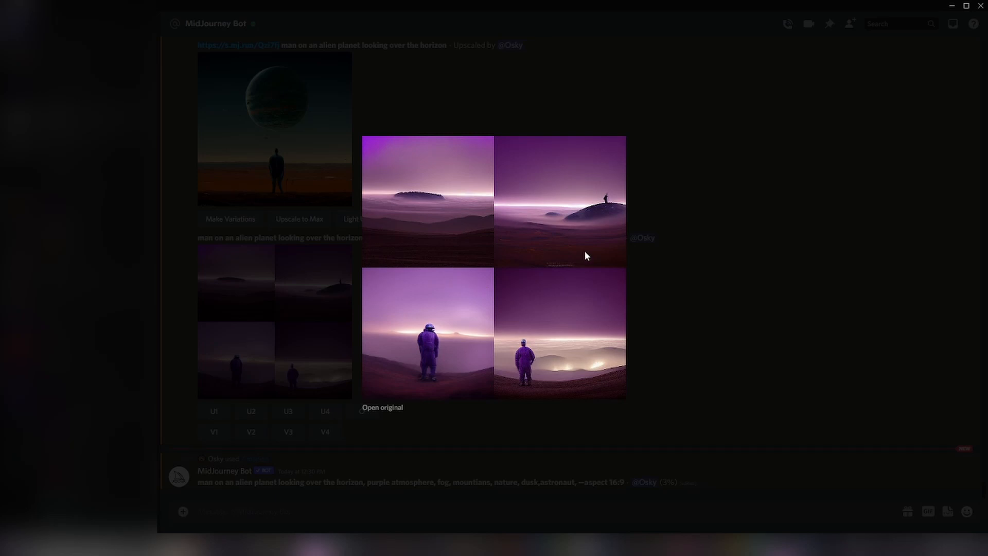
click(309, 313)
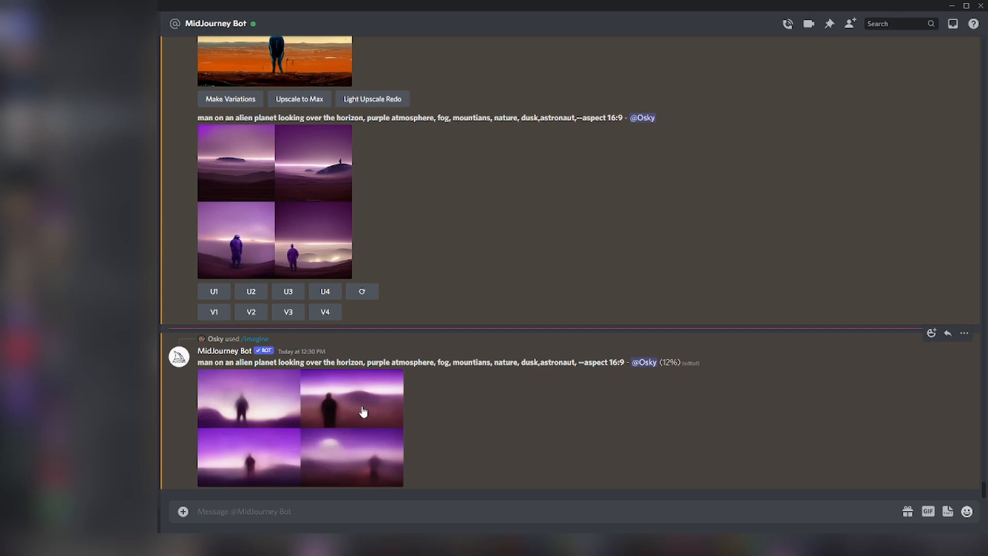
Compare the widescreen purple astronaut grid with the earlier square purple grid in enlarged view.
click(401, 409)
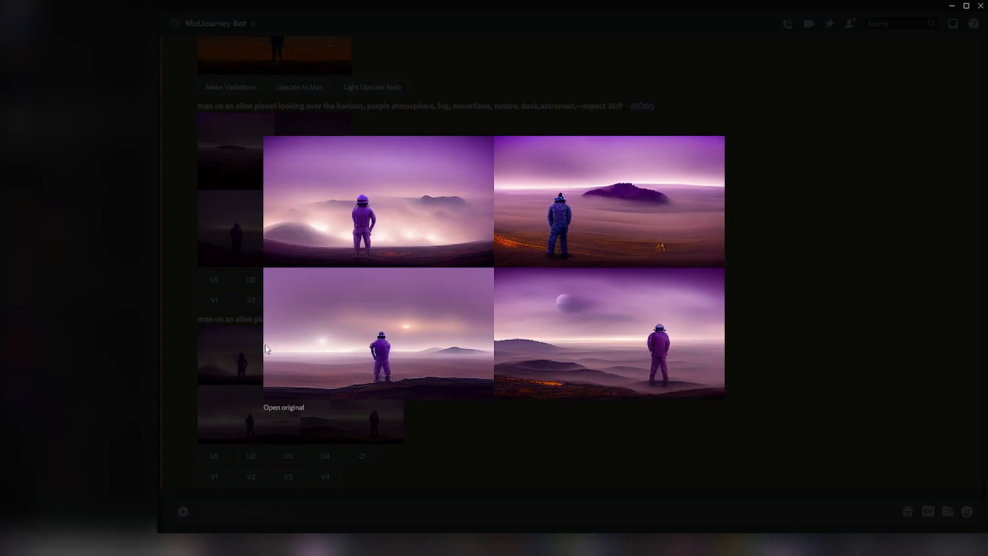
click(401, 409)
click(321, 241)
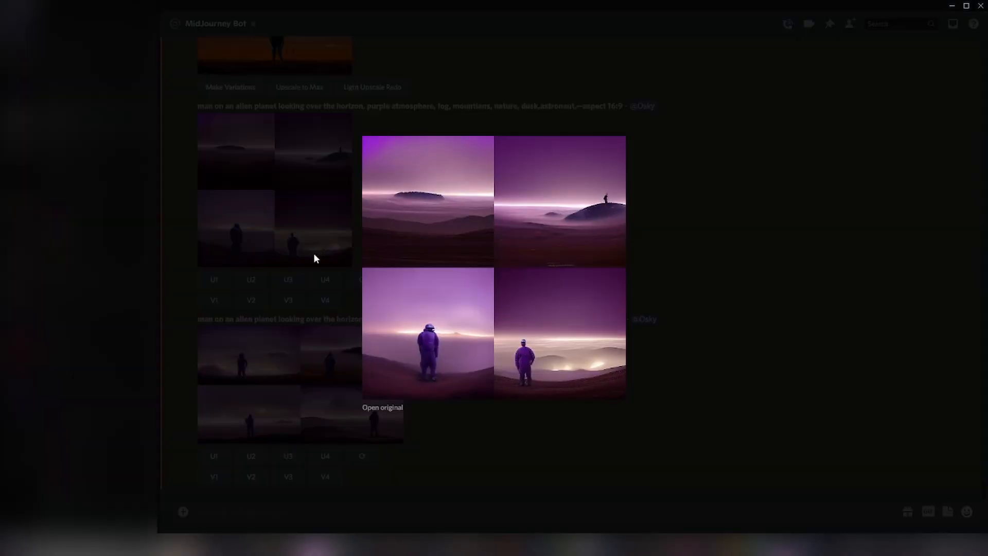
click(227, 359)
click(282, 401)
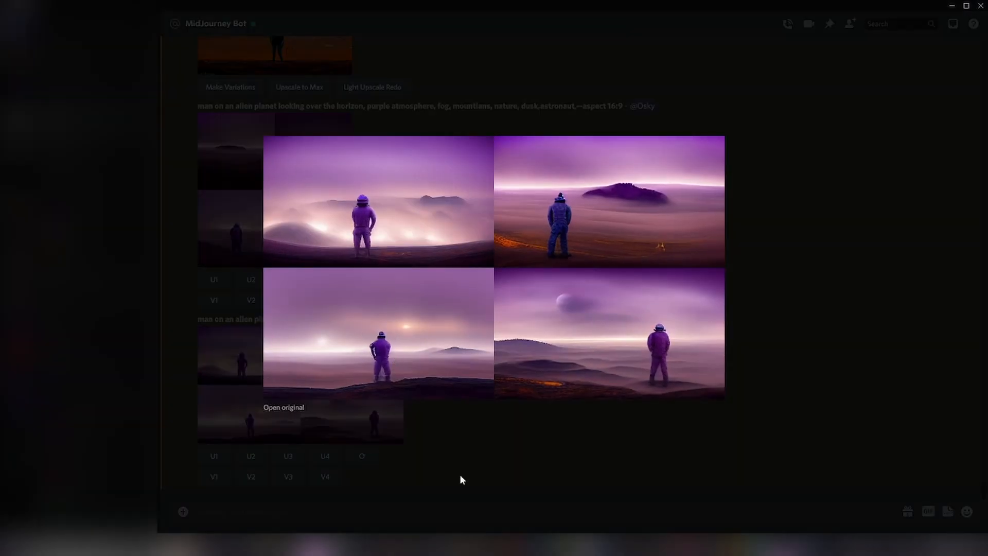
click(492, 453)
click(331, 394)
key(Escape)
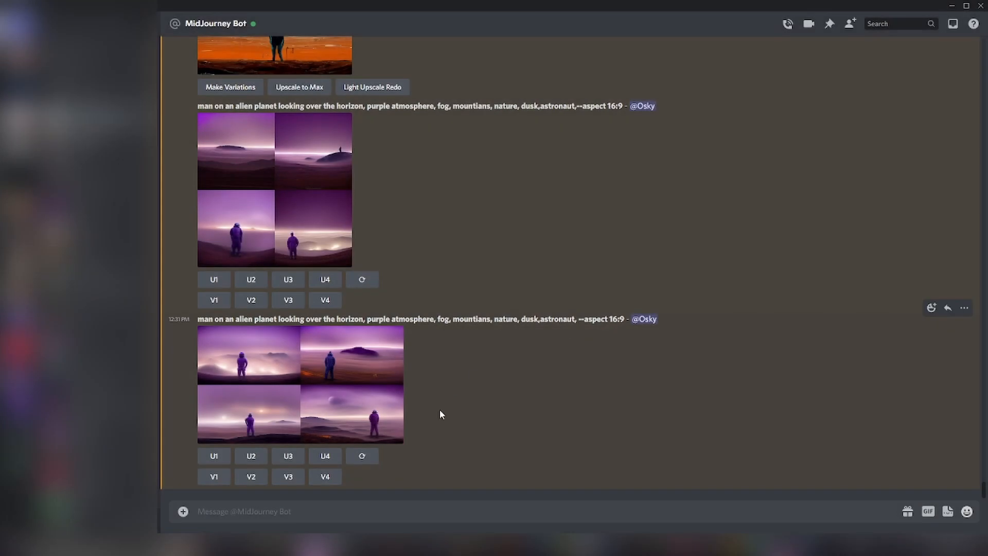
Create variations of the third and fourth images in the widescreen astronaut grid and view the third image's variations enlarged.
click(286, 477)
click(325, 430)
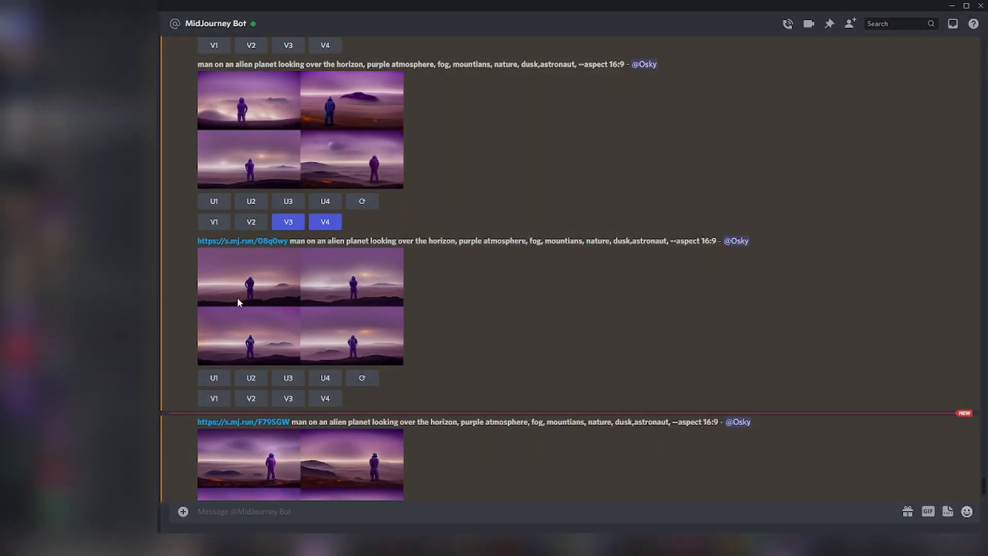
click(239, 302)
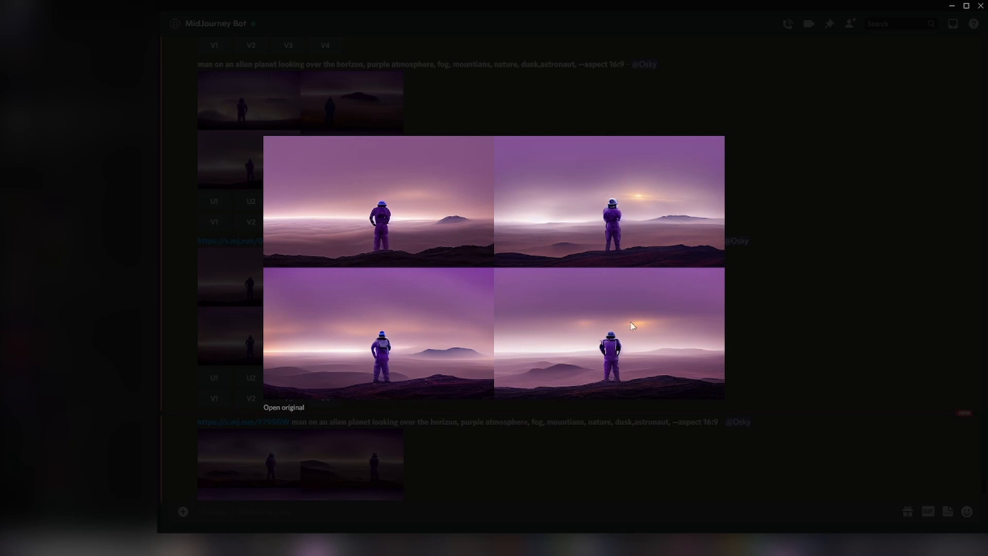
View the fourth image's variations enlarged and create new variations of the second image in that grid.
click(778, 305)
scroll(403, 377, down, 2)
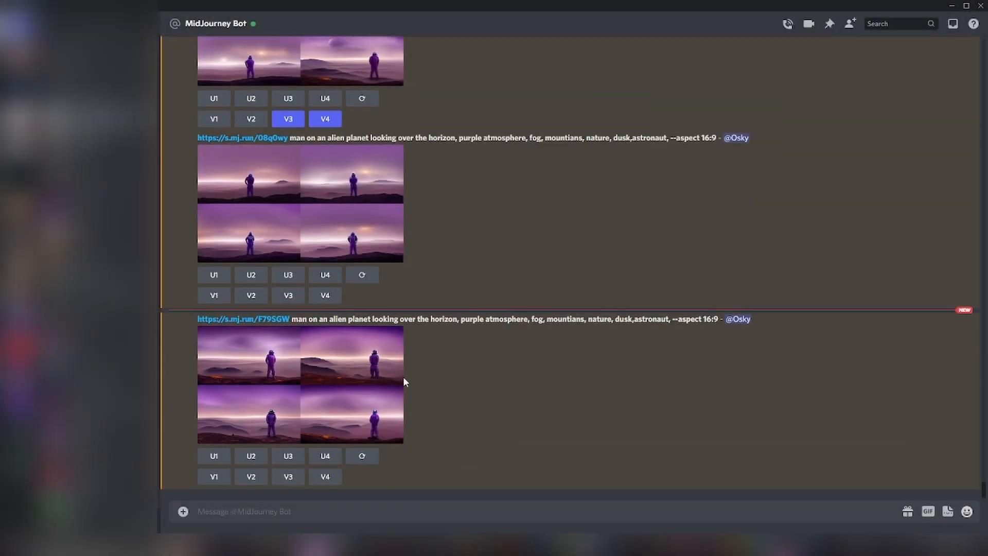
click(335, 403)
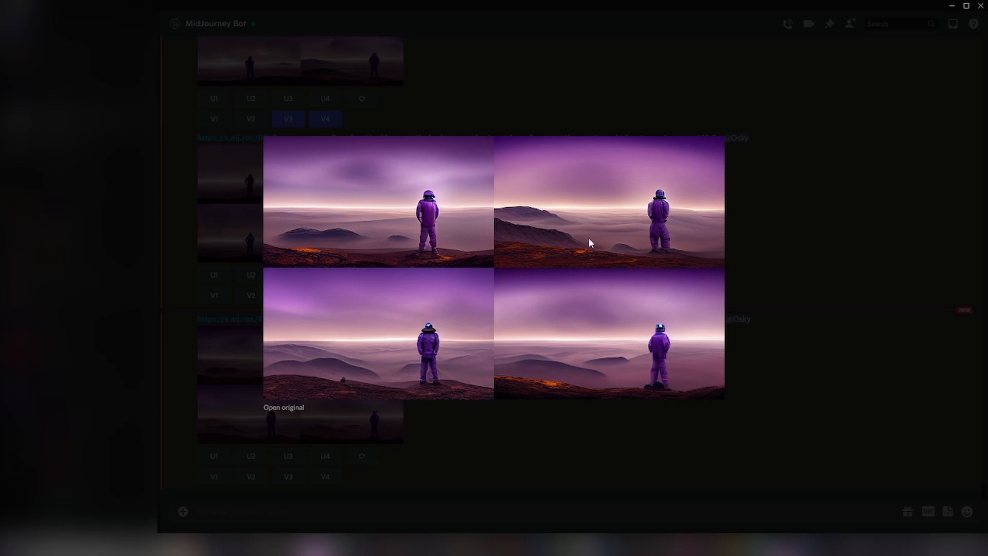
click(819, 215)
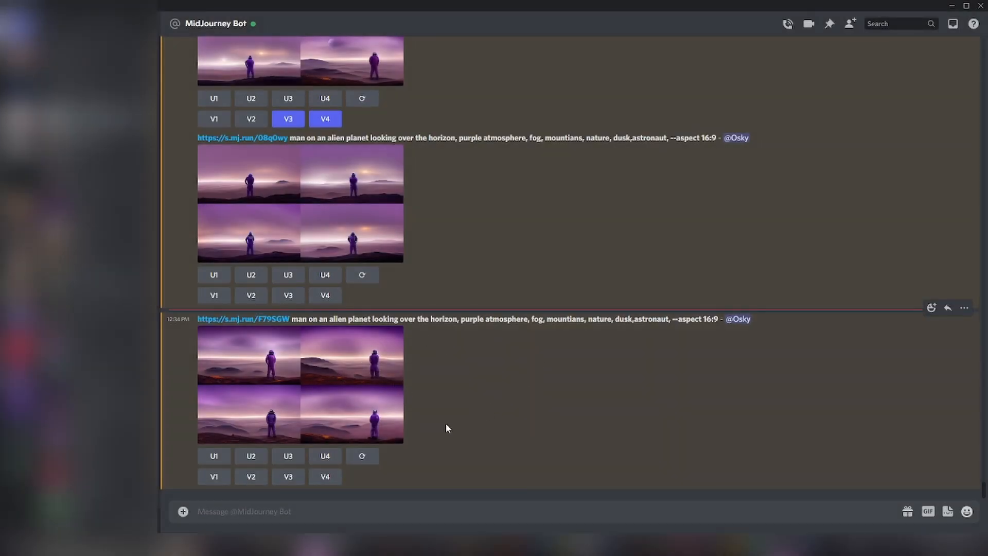
click(255, 476)
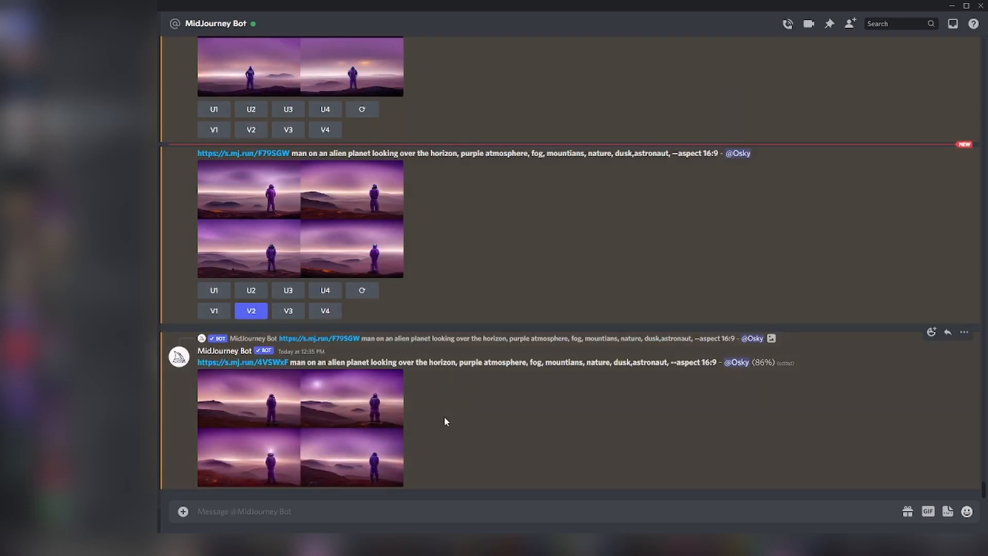
Review the new variation grid, create variations of its second image, and view those variations enlarged.
click(360, 399)
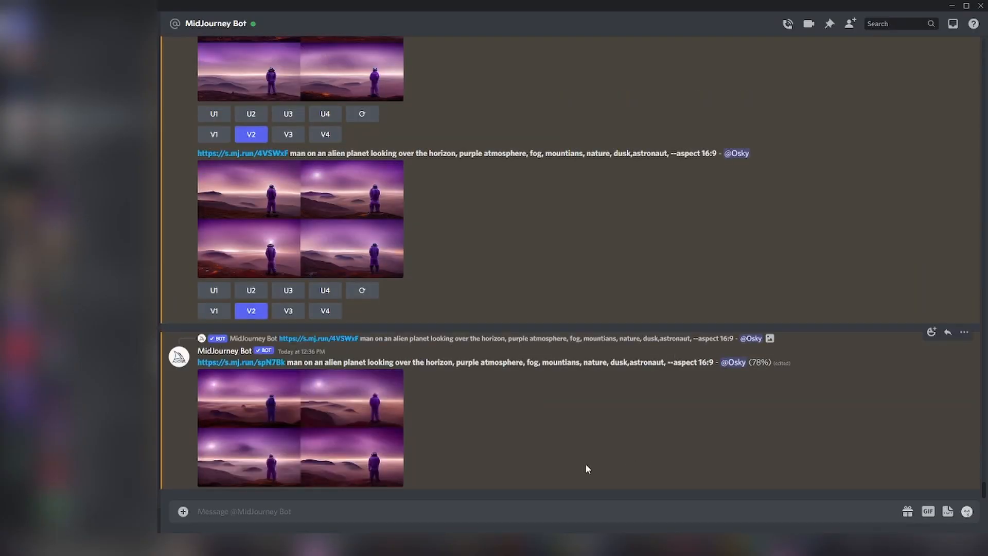
click(391, 386)
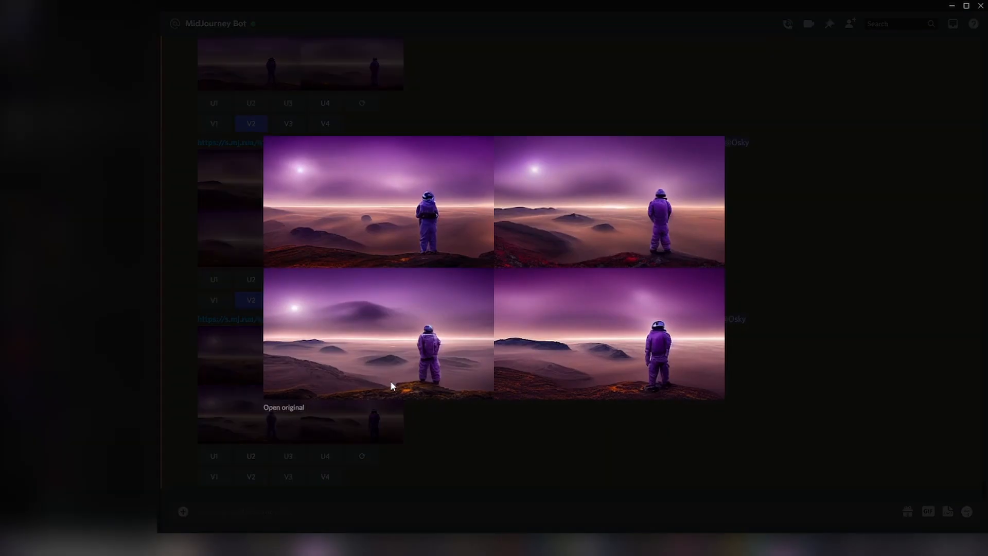
click(404, 408)
Create variations of the third image in the newest astronaut grid and view them enlarged.
click(289, 477)
click(279, 484)
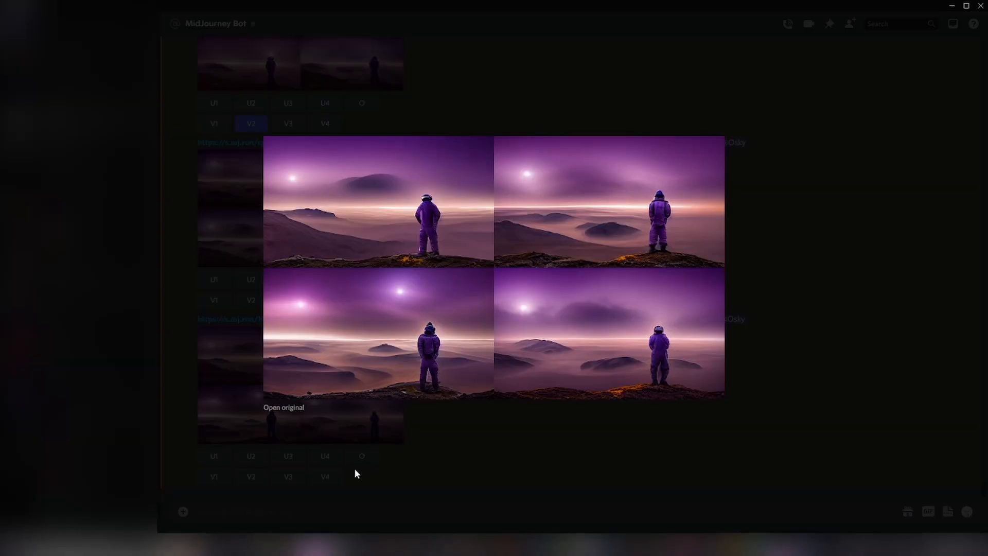
click(326, 484)
Compare the original widescreen purple astronaut grid with the upscaled astronaut image in enlarged view.
click(243, 403)
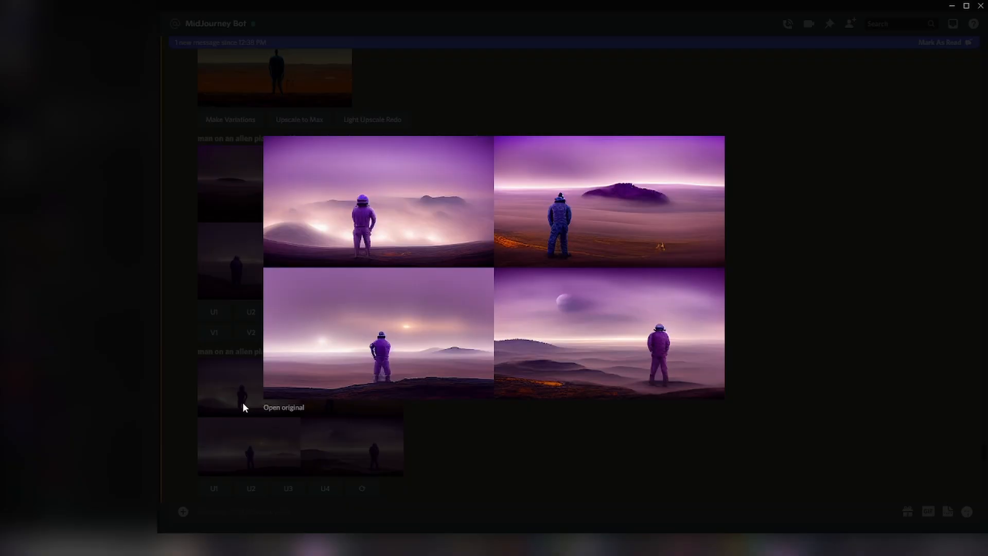
click(731, 400)
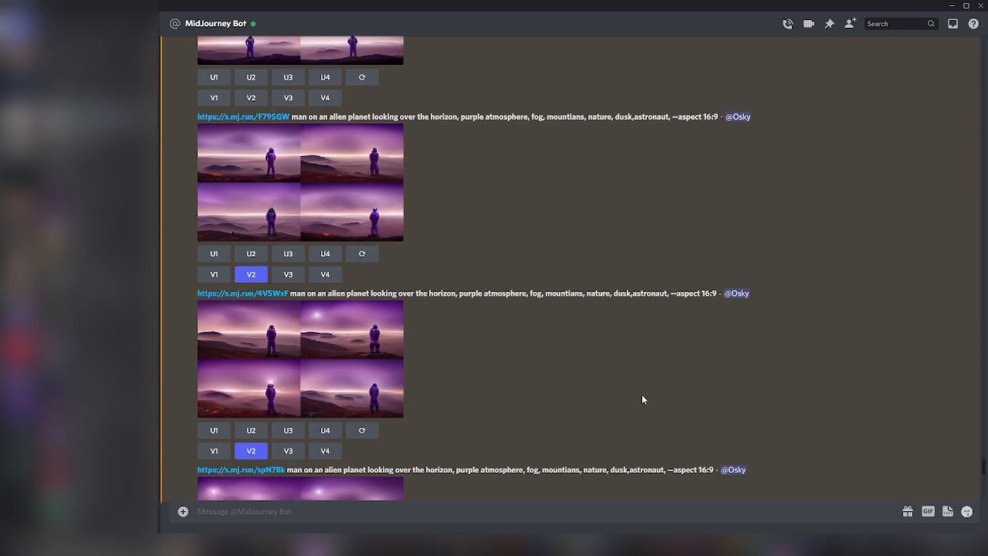
click(301, 411)
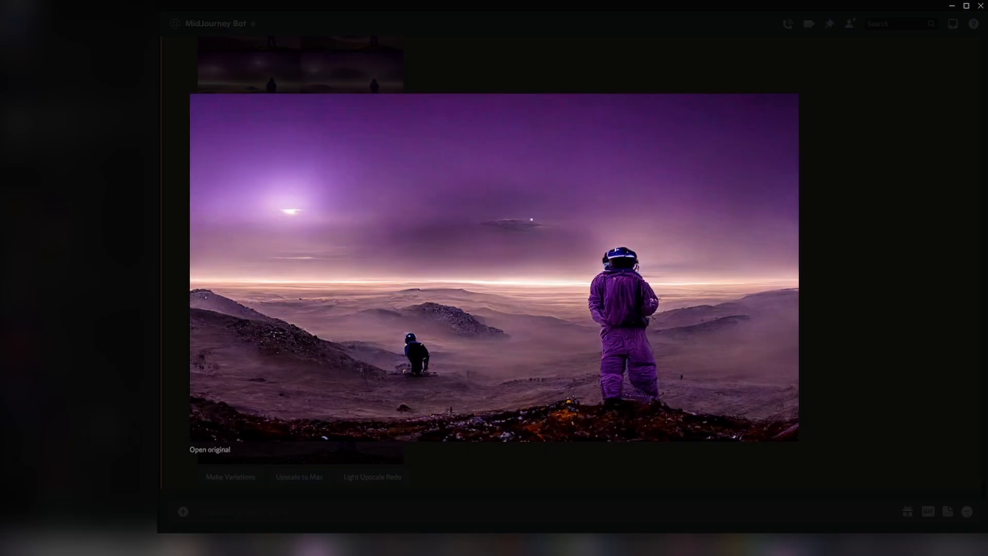